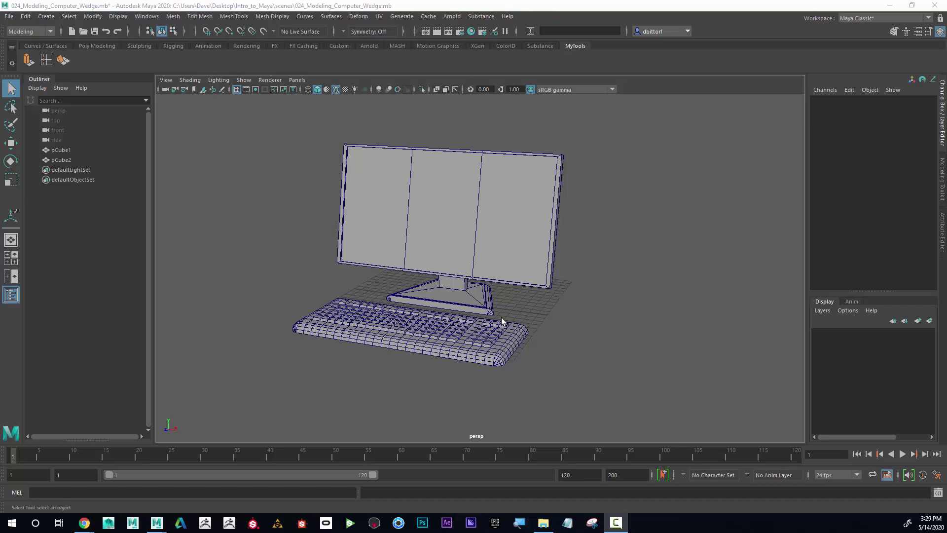
Create a polygon cube for the desktop surface under the monitor and keyboard
mouse_move(522, 295)
left_mouse_down("alt")
mouse_move(641, 293)
mouse_move(513, 279)
left_mouse_up("alt")
left_click(45, 17)
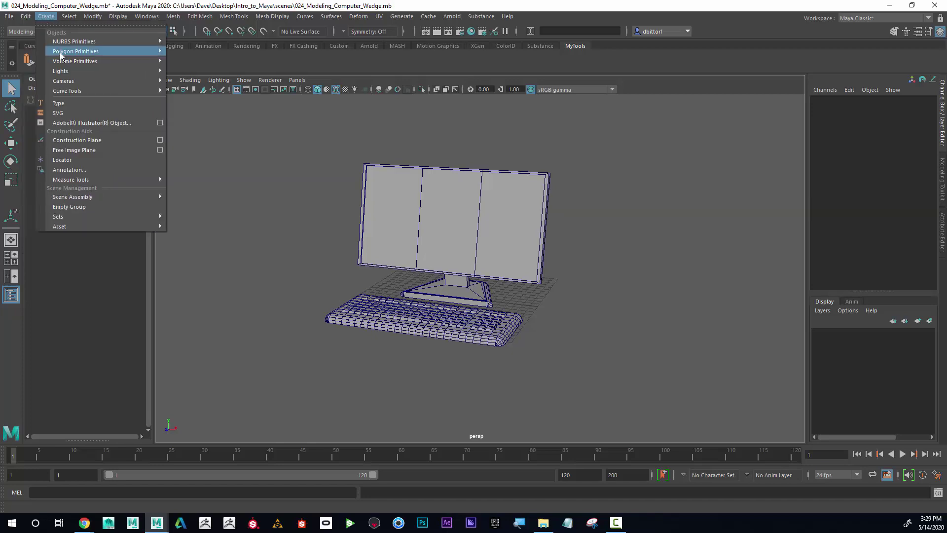
mouse_move(104, 51)
left_click(213, 63)
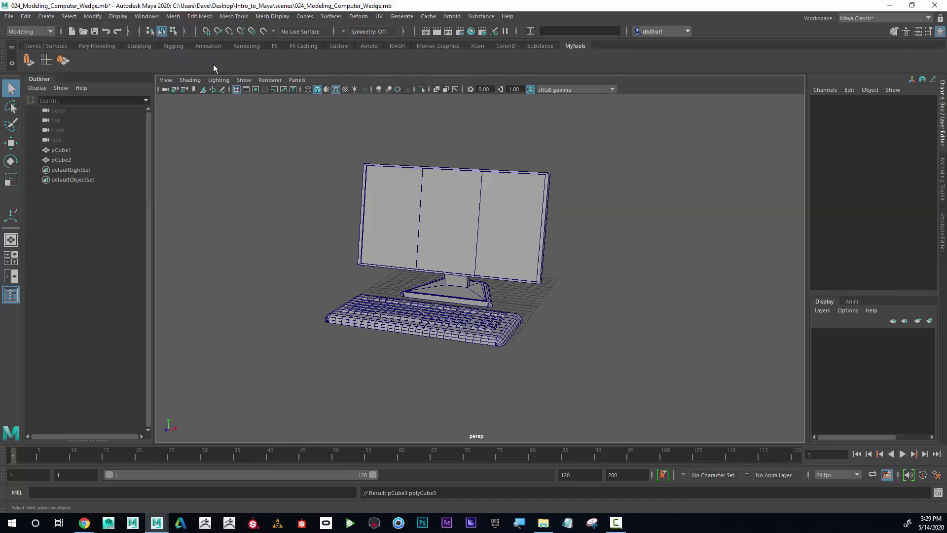
Scale the new cube into a wide, flat tabletop, about 47.4 in X and 30.5 in Z
left_click_drag(537, 256, 547, 232, "alt")
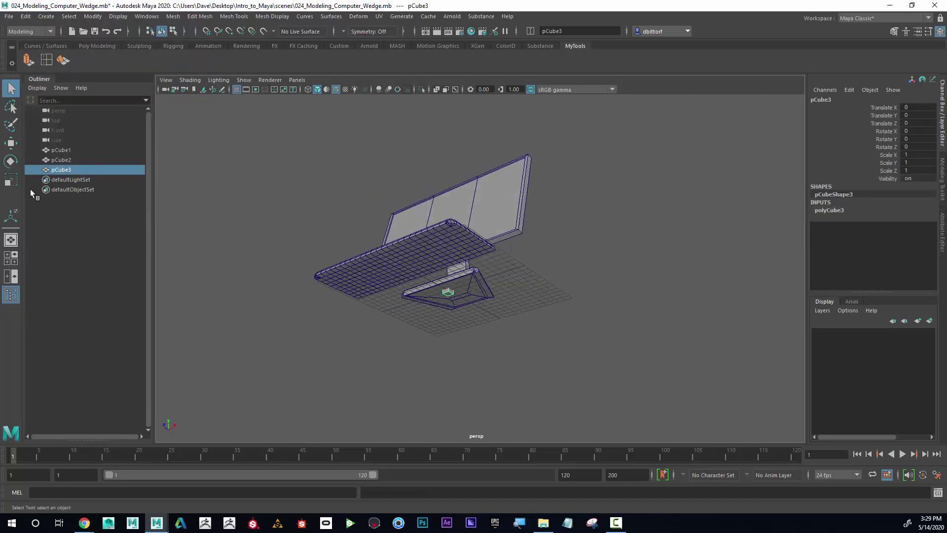
left_click(11, 180)
left_click_drag(459, 288, 913, 246, "alt")
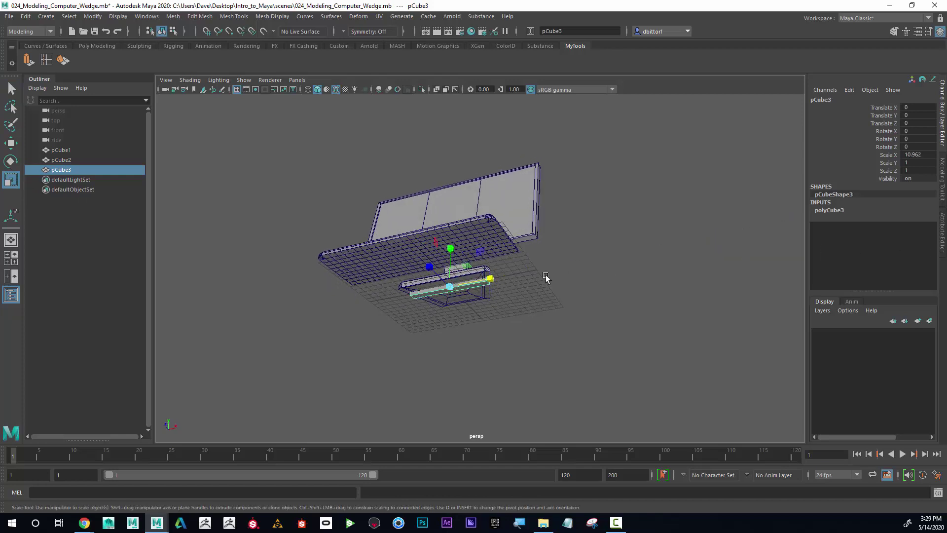
left_click_drag(491, 278, 568, 322)
left_click_drag(412, 300, 165, 389)
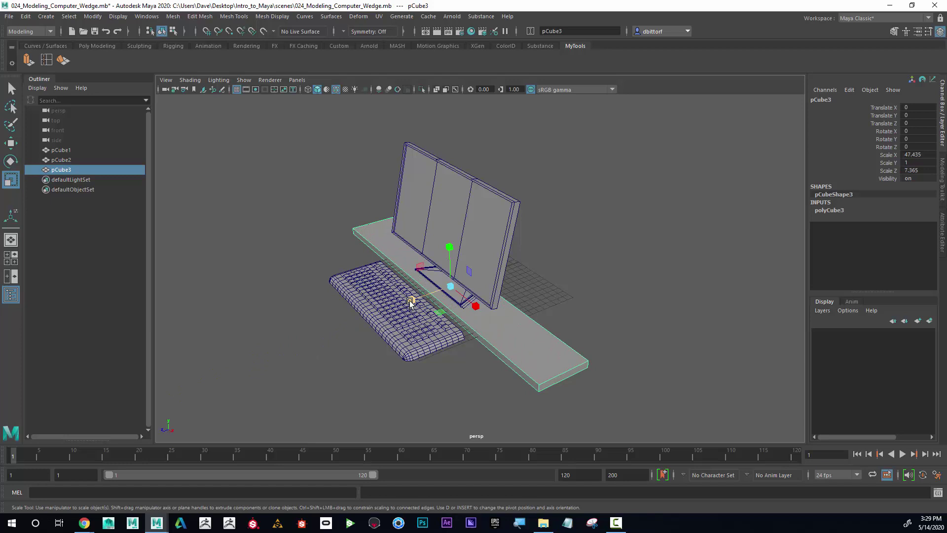
left_click_drag(409, 301, 273, 361)
left_click_drag(272, 362, 348, 322, "alt")
Move the tabletop down to about -0.413 in Y, just under the monitor stand and keyboard
left_click(14, 145)
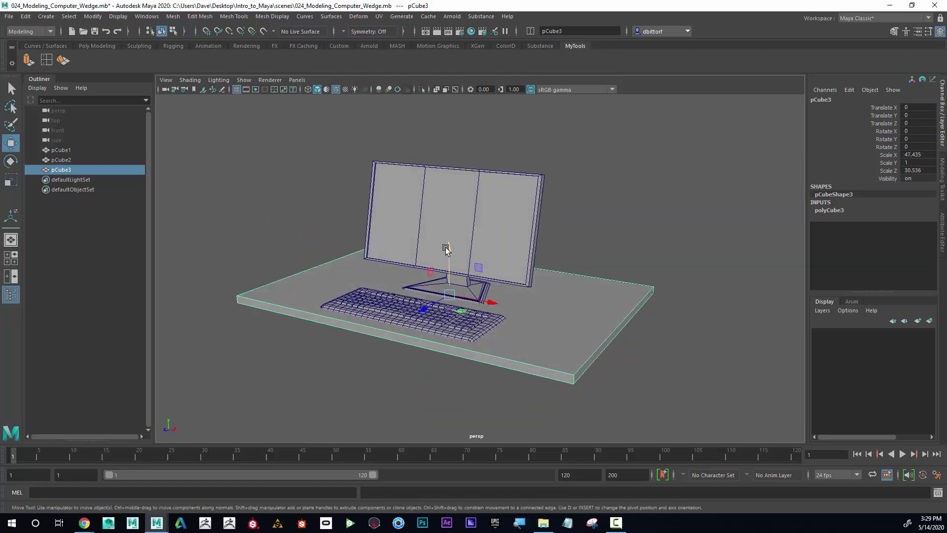
left_click_drag(445, 248, 283, 180)
key("ctrl+z")
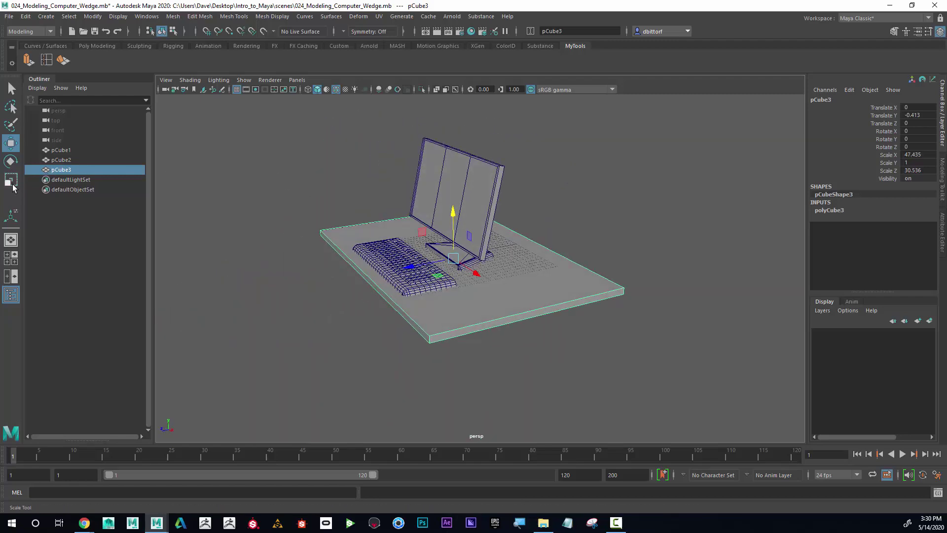
Enlarge the tabletop to about 53.1 in X and 31.9 in Z
left_click(11, 181)
left_click_drag(513, 268, 417, 281, "alt")
left_click_drag(480, 273, 492, 279)
left_click_drag(418, 285, 430, 295)
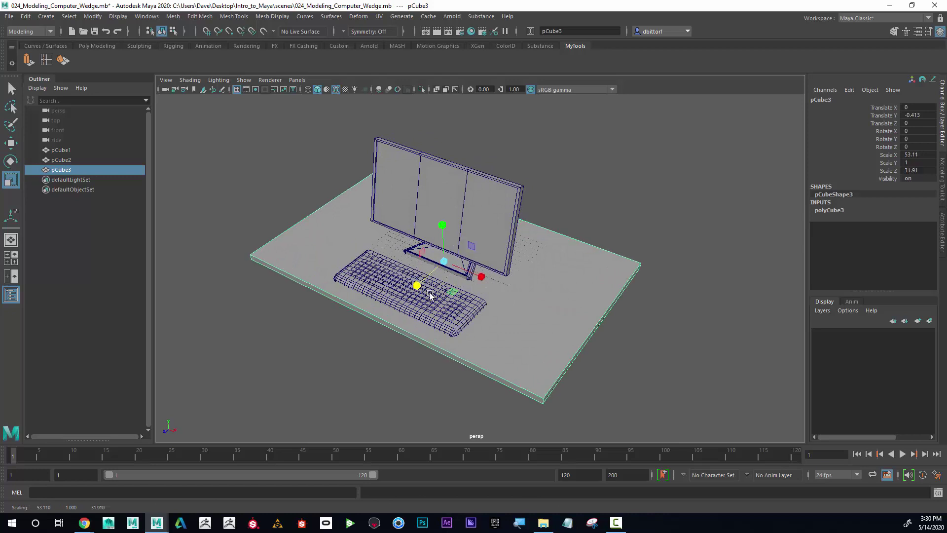
mouse_move(541, 291)
left_mouse_down("alt")
mouse_move(586, 242)
mouse_move(624, 249)
mouse_move(614, 240)
mouse_move(537, 241)
mouse_move(526, 275)
mouse_move(541, 294)
mouse_move(590, 297)
mouse_move(493, 294)
mouse_move(553, 300)
left_mouse_up("alt")
right_click_drag(553, 300, 595, 306, "alt")
left_click_drag(587, 304, 582, 309, "alt")
middle_click_drag(582, 309, 587, 302, "alt")
right_click_drag(587, 302, 585, 296, "alt")
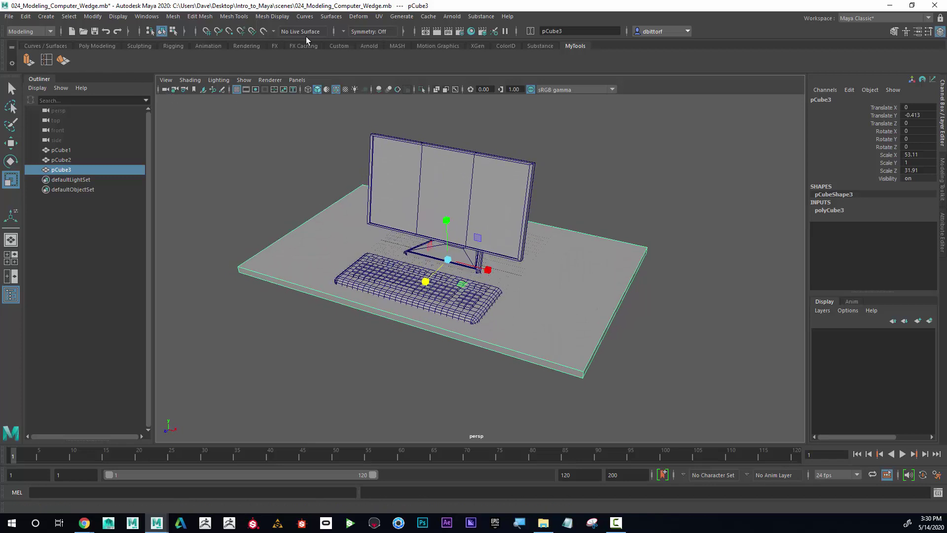
Try to insert an edge loop near the tabletop's end with Object X symmetry enabled, and return to object mode
left_click(346, 32)
left_click(381, 41)
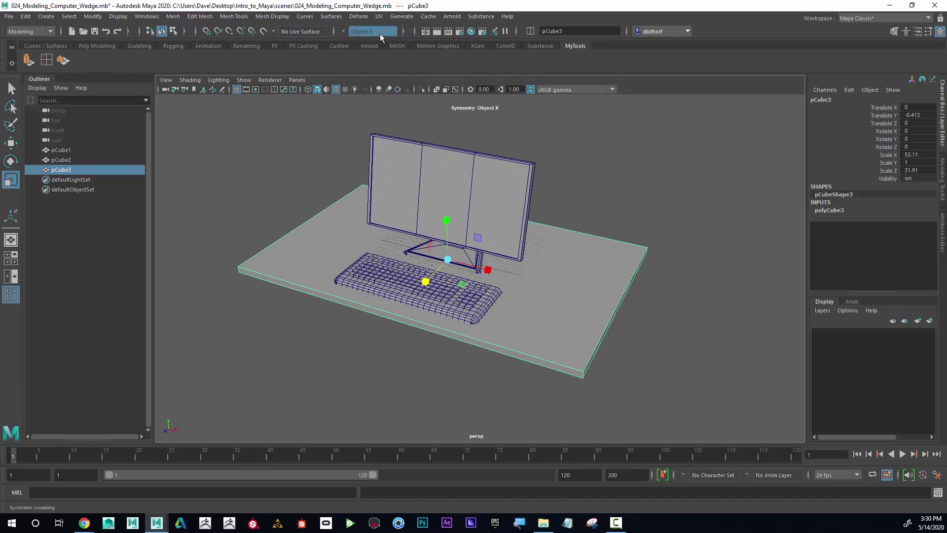
left_click(48, 60)
left_click_drag(552, 308, 552, 313, "alt")
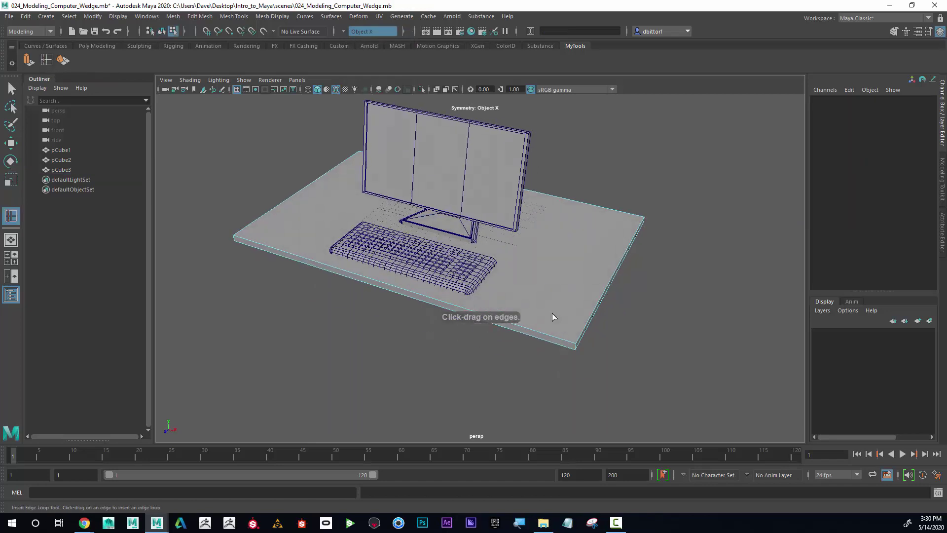
left_click(558, 340)
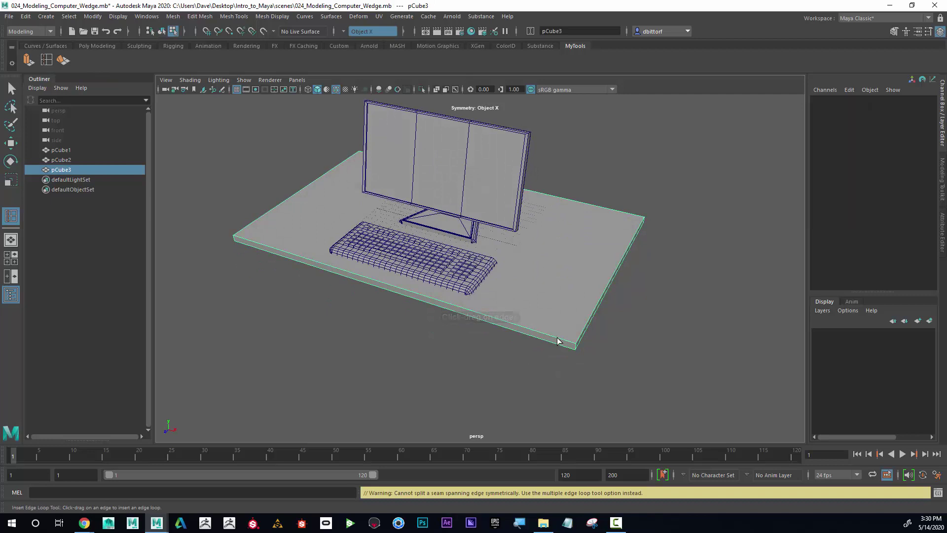
key("q")
right_click(522, 250)
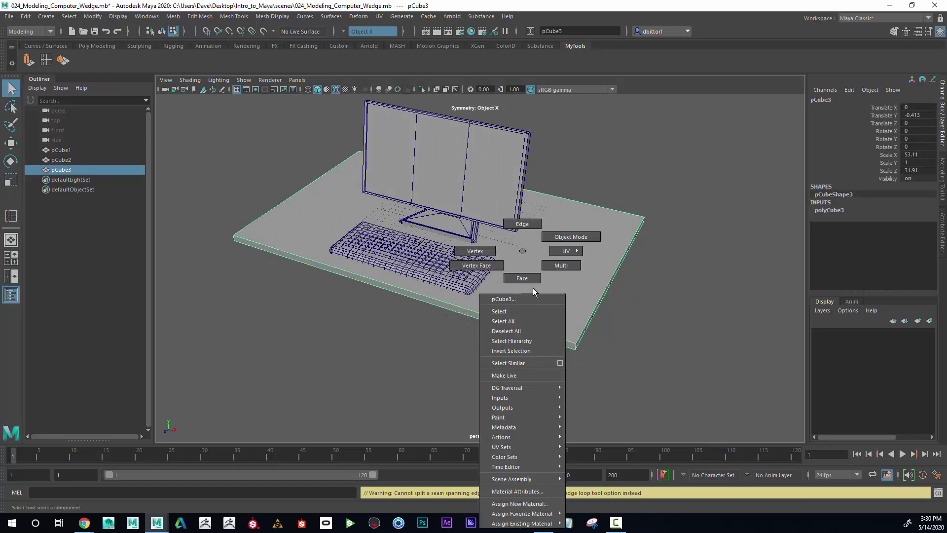
left_click(571, 237)
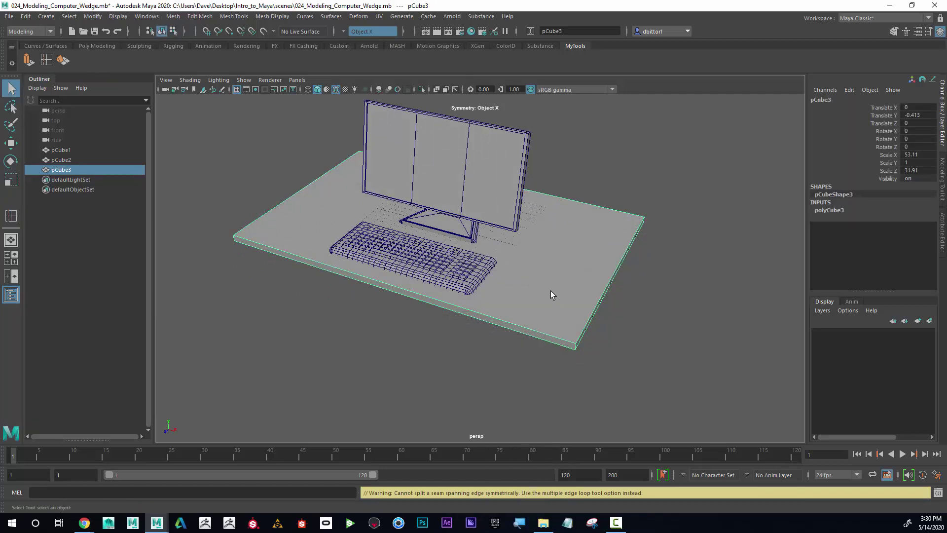
Restart the Insert Edge Loop tool with Relative distance from edge and turn symmetry off
middle_click_drag(551, 291, 543, 288, "alt")
right_click_drag(544, 288, 546, 289, "alt")
double_click(47, 62)
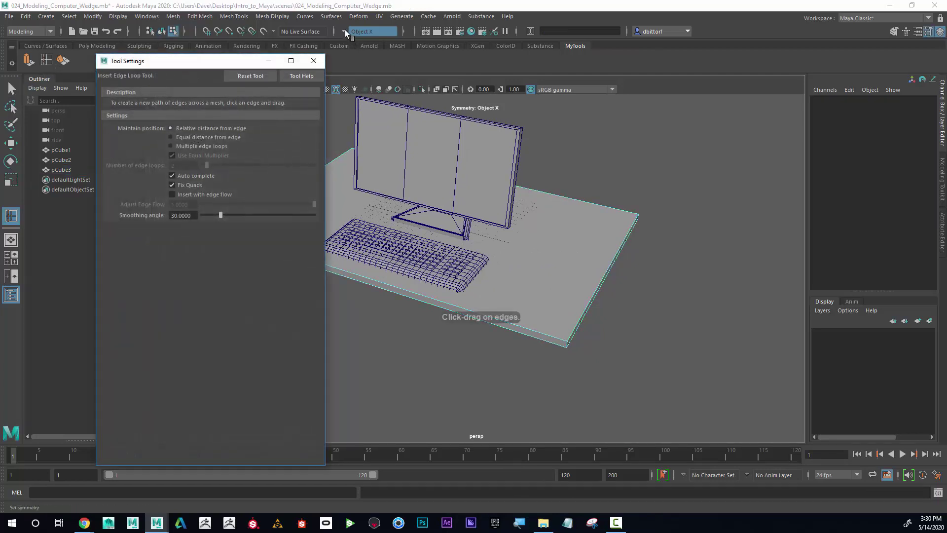
left_click(346, 32)
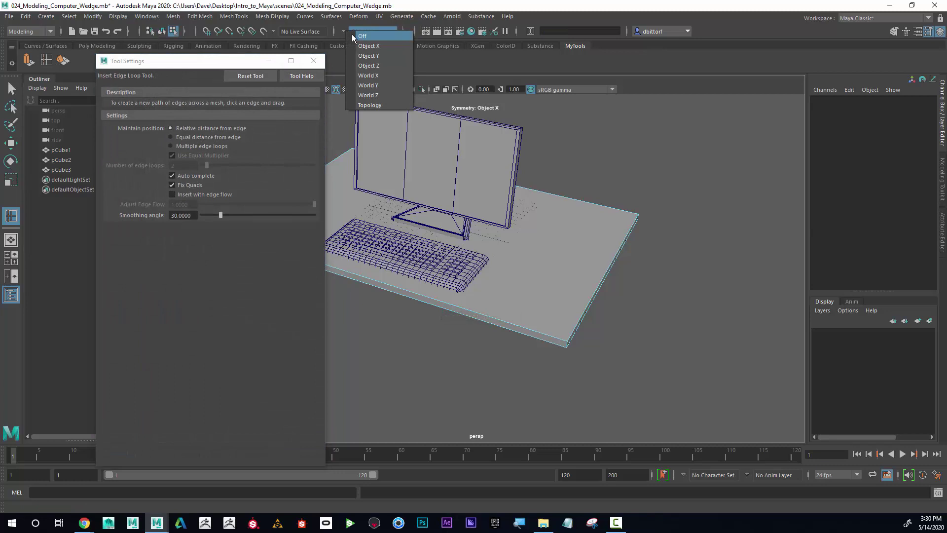
left_click(362, 37)
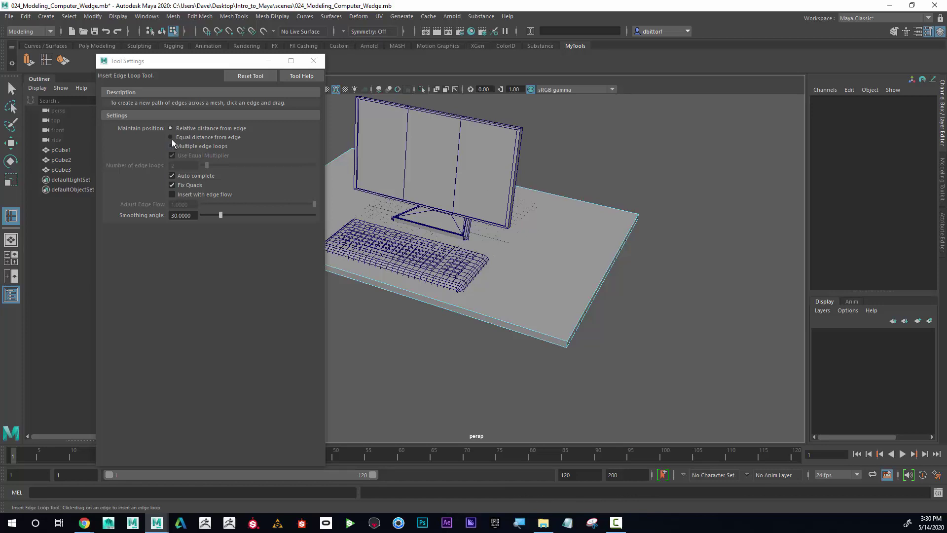
left_click(313, 61)
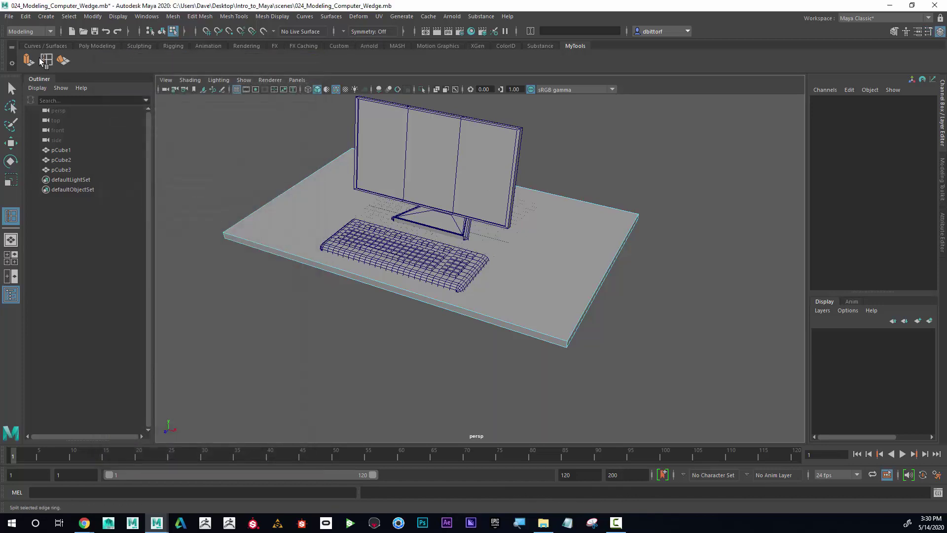
Insert four edge loops in the tabletop, one close to each of its four sides
left_click(551, 339)
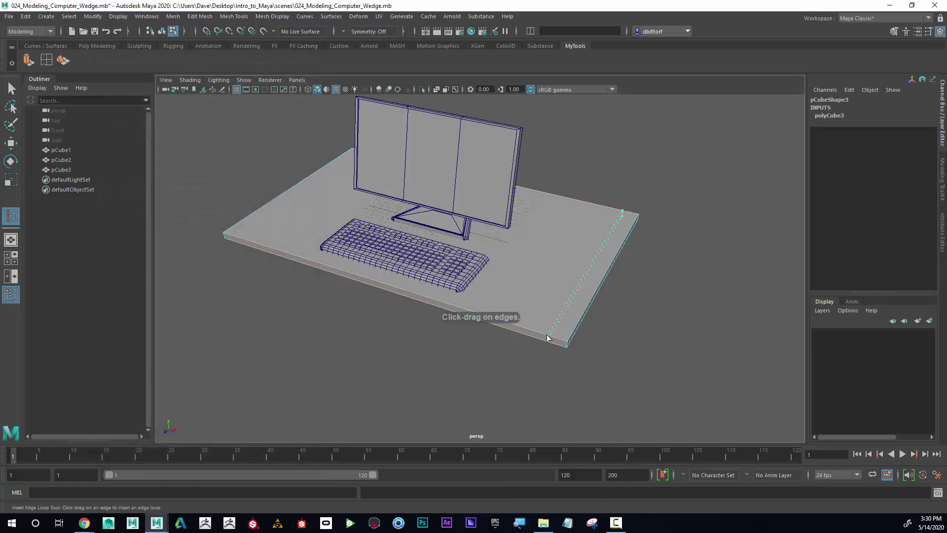
left_click_drag(469, 296, 355, 368, "alt")
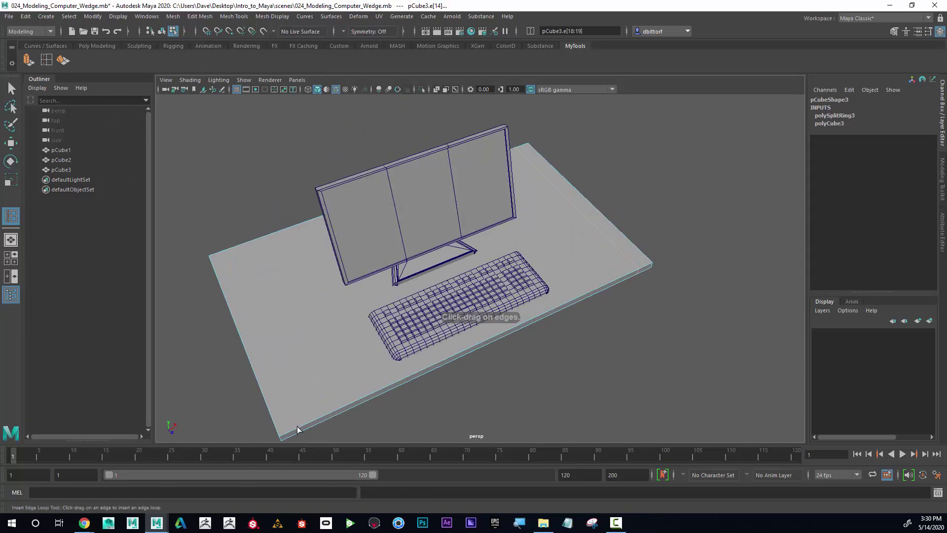
left_click_drag(297, 429, 428, 287)
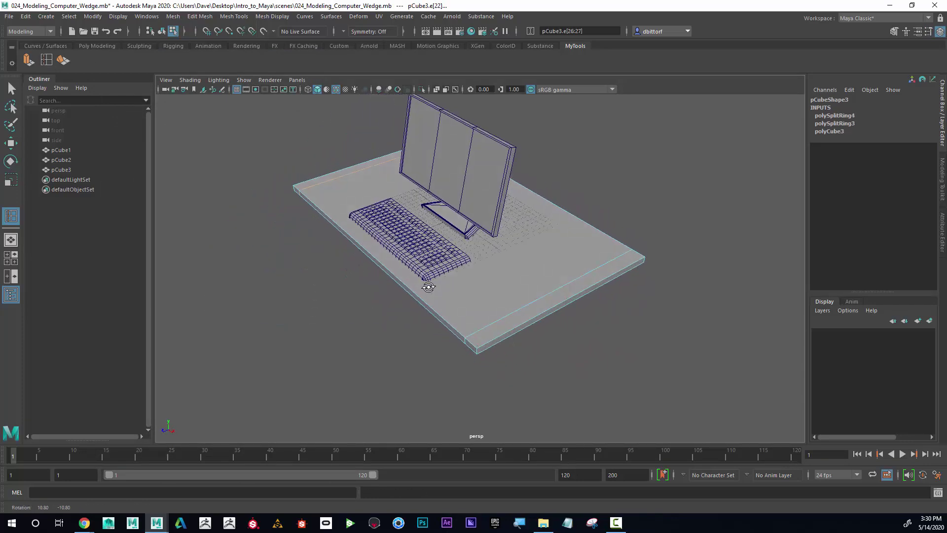
left_click(493, 341)
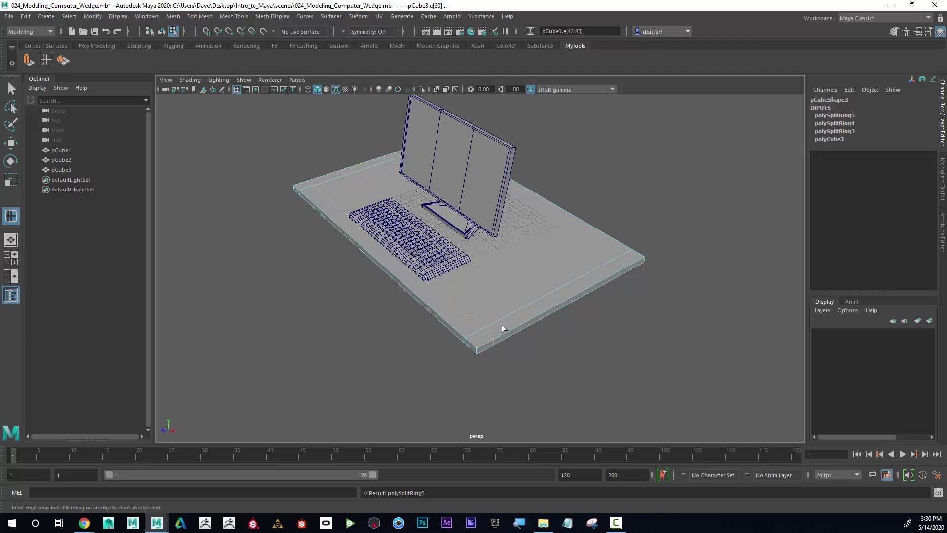
left_click_drag(494, 341, 571, 360, "alt")
left_click(560, 339)
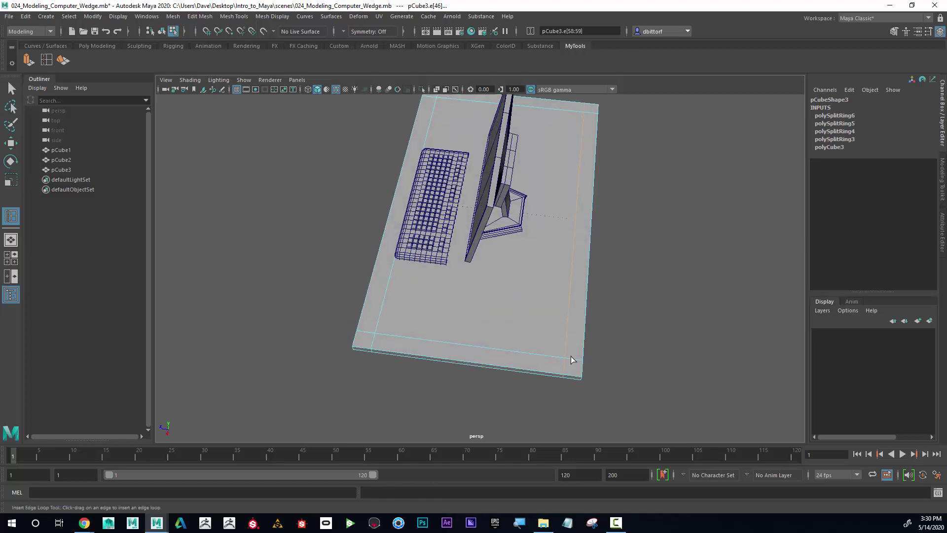
left_click_drag(371, 328, 482, 333, "alt")
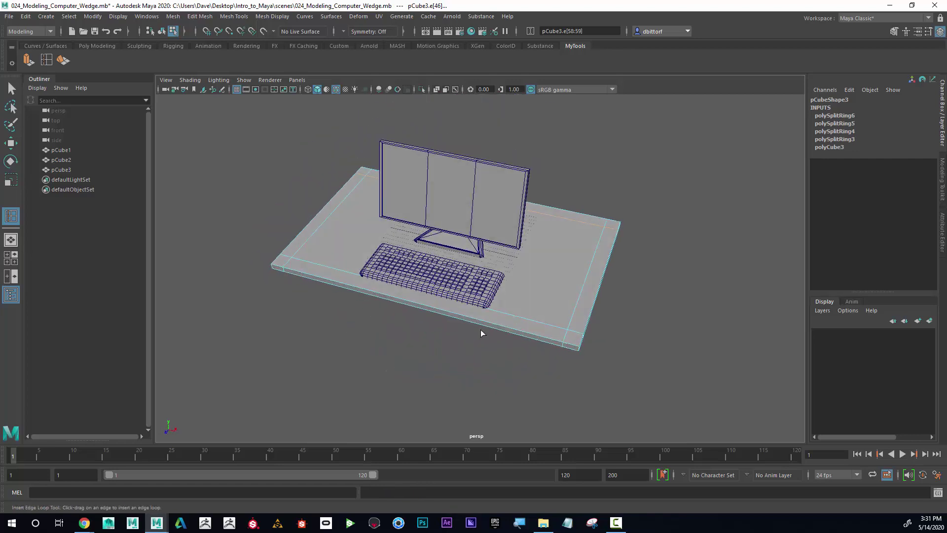
Select the whole band of side faces around the tabletop's perimeter
left_click(11, 88)
left_click_drag(513, 207, 556, 152, "alt")
right_click_drag(553, 149, 555, 166)
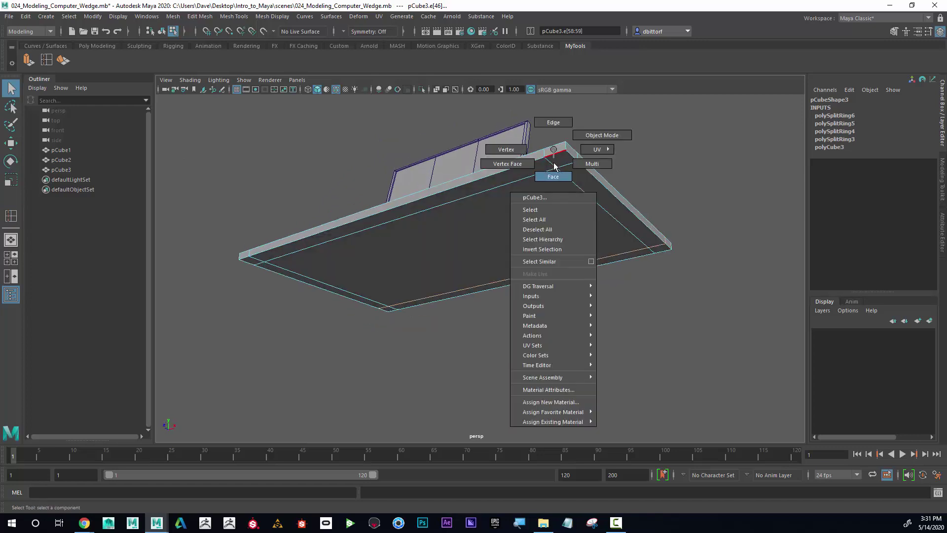
left_click(555, 151)
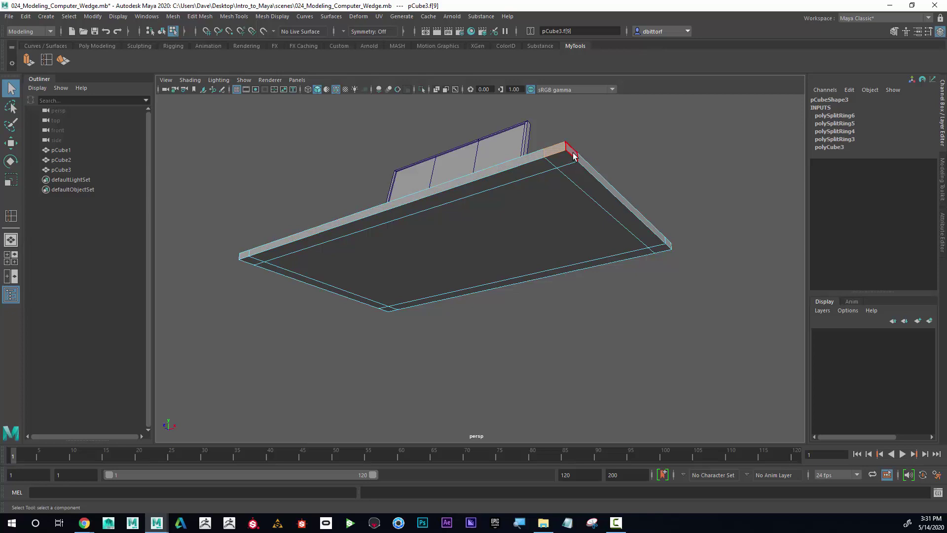
double_click(533, 156, "shift")
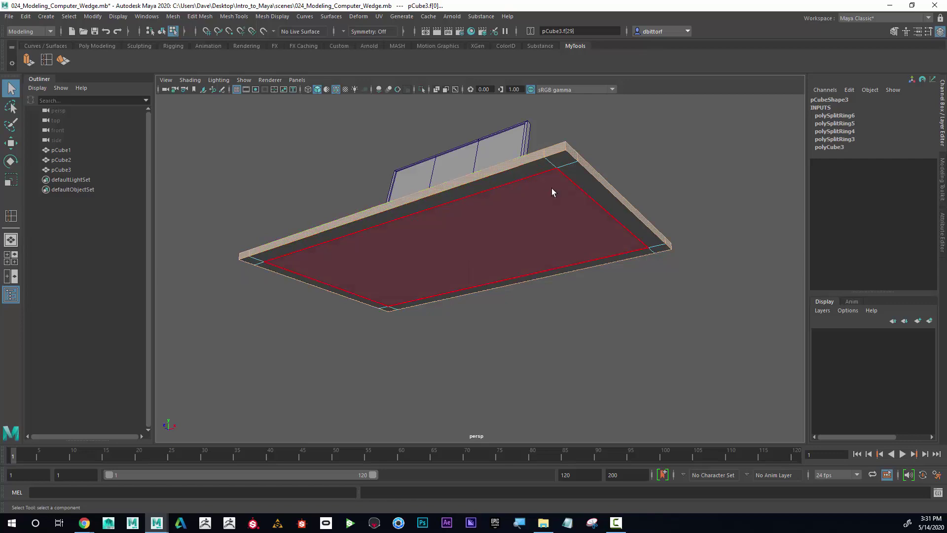
Extrude the tabletop's perimeter faces outward with a Local Translate Z of about 2.175
left_click_drag(551, 189, 534, 248, "alt")
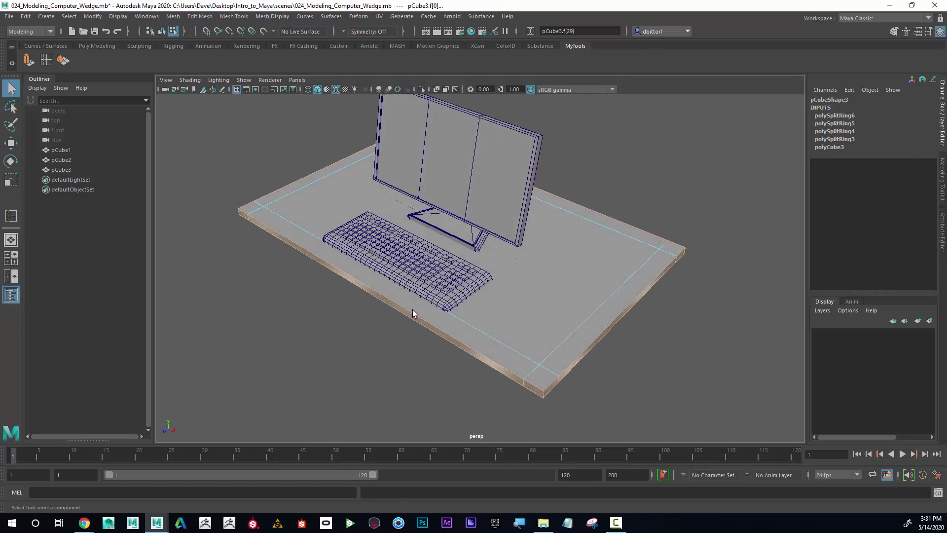
left_click_drag(413, 313, 513, 296, "alt")
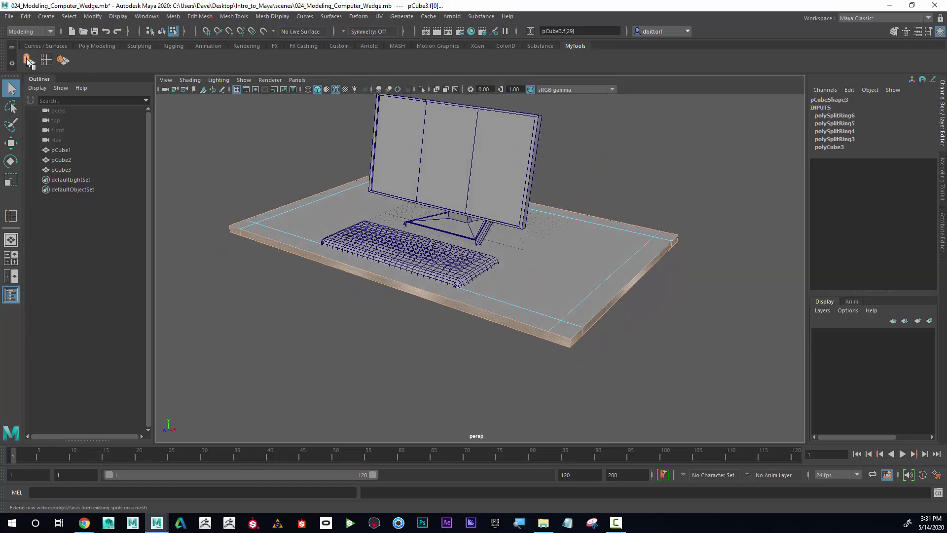
left_click(29, 60)
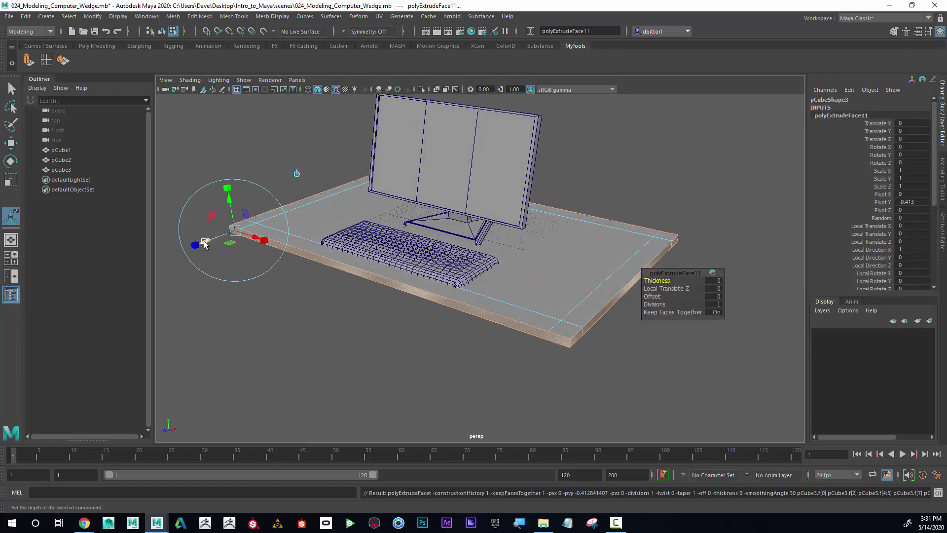
left_click_drag(205, 241, 191, 249)
left_click_drag(430, 236, 474, 241, "alt")
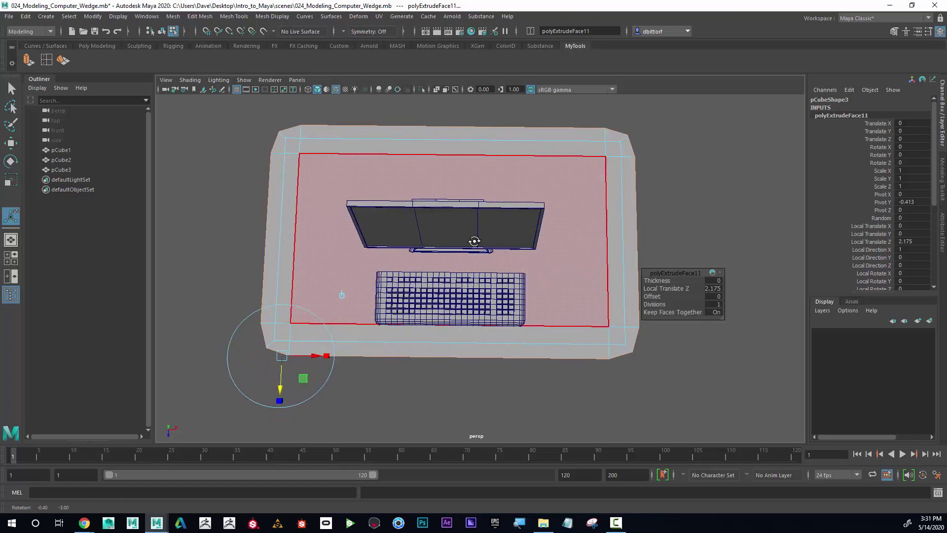
mouse_move(508, 366)
left_mouse_down("alt")
mouse_move(513, 342)
mouse_move(516, 382)
left_mouse_up("alt")
Show the whole tabletop in a full-size top view and switch it to vertex component mode
left_click(513, 340)
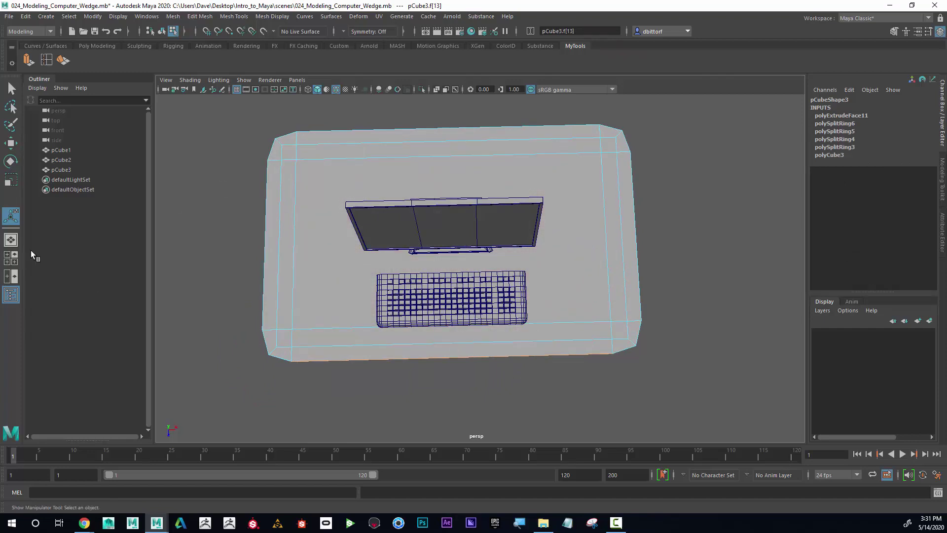
left_click(7, 257)
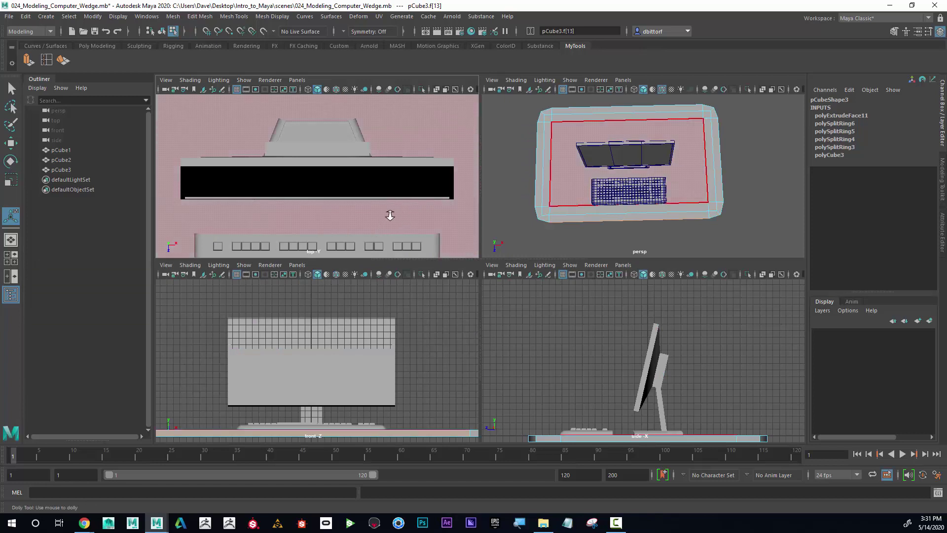
right_click_drag(389, 216, 81, 206, "alt")
key("space")
scroll(518, 223, "down", 4)
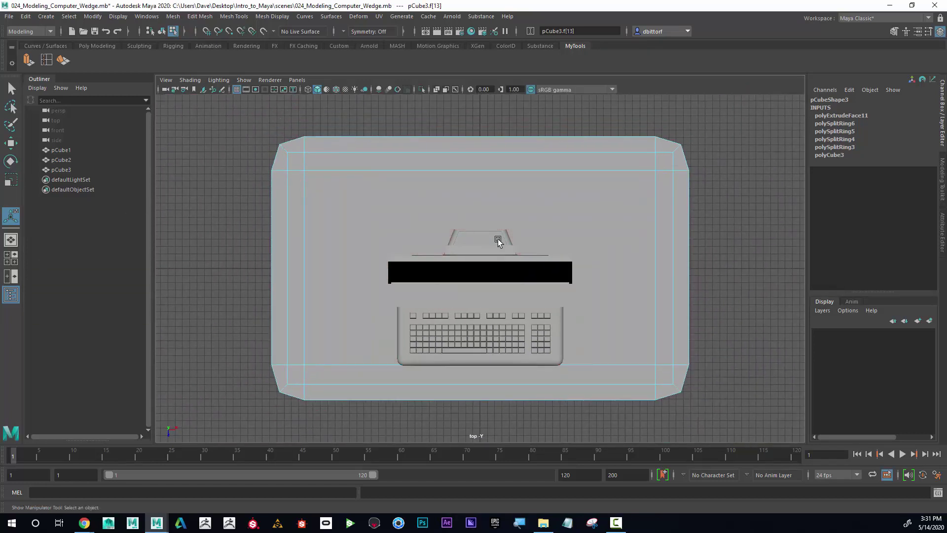
scroll(406, 178, "up", 1)
right_click(405, 166)
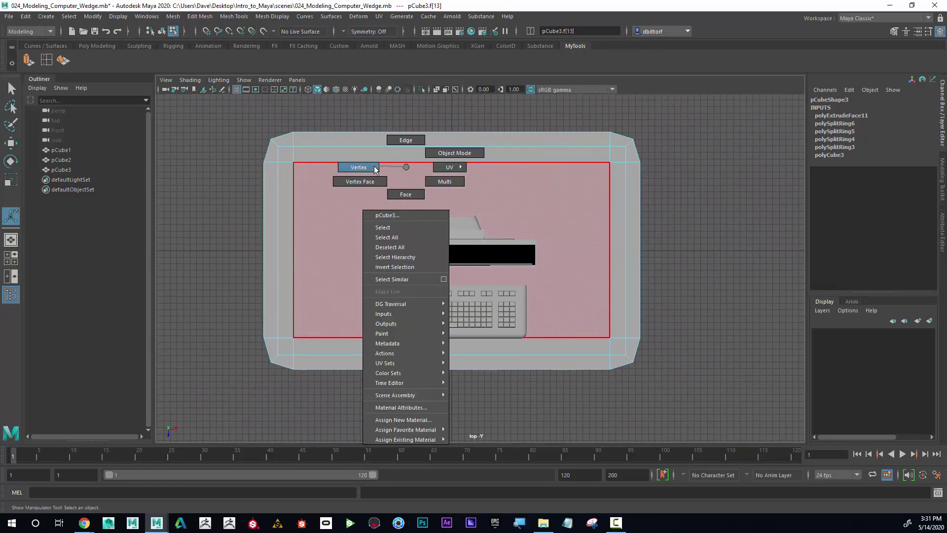
left_click(358, 167)
Straighten the tabletop's back and front edges by scaling each row of outer vertices flat along Z
left_click_drag(257, 106, 667, 142)
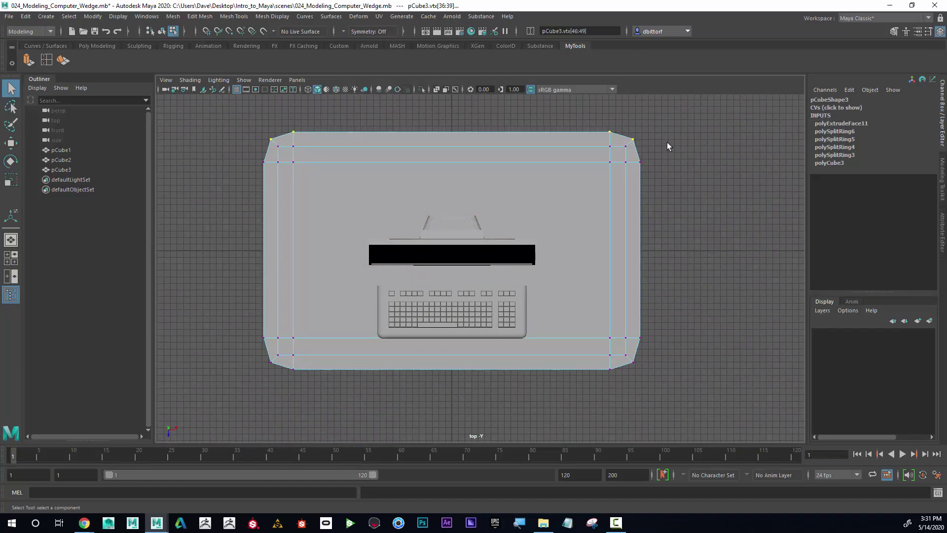
middle_click_drag(656, 155, 651, 168, "alt")
left_click(15, 184)
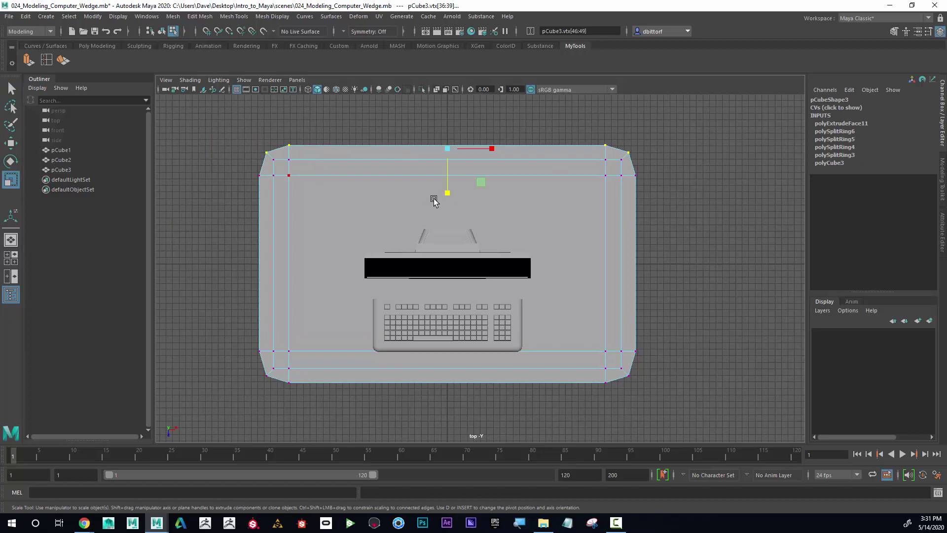
left_click_drag(447, 192, 453, 132)
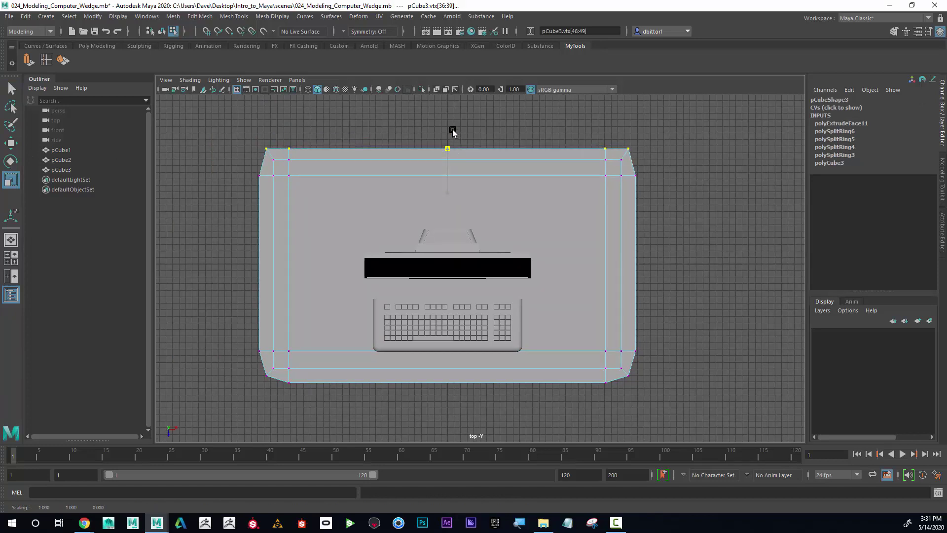
left_click_drag(260, 377, 627, 410)
middle_click_drag(628, 409, 615, 370, "alt")
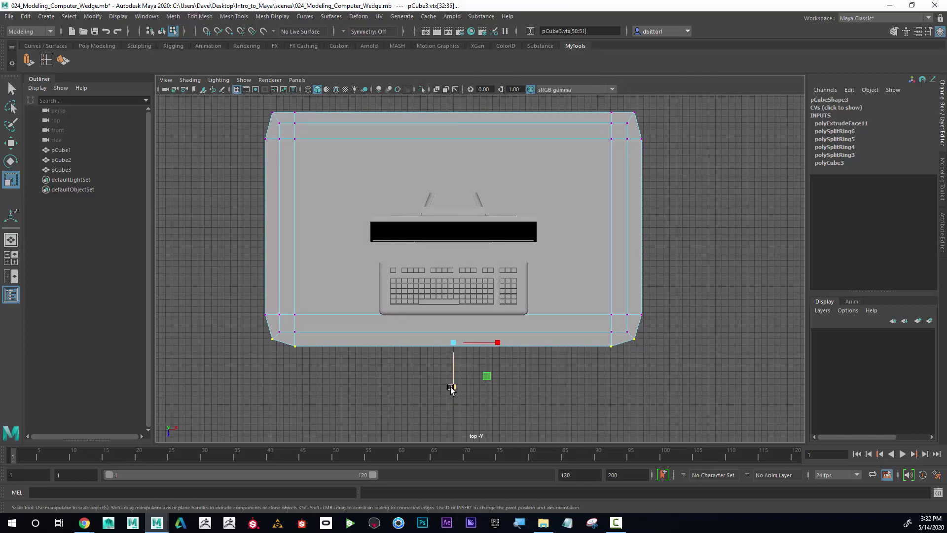
left_click_drag(452, 386, 459, 320)
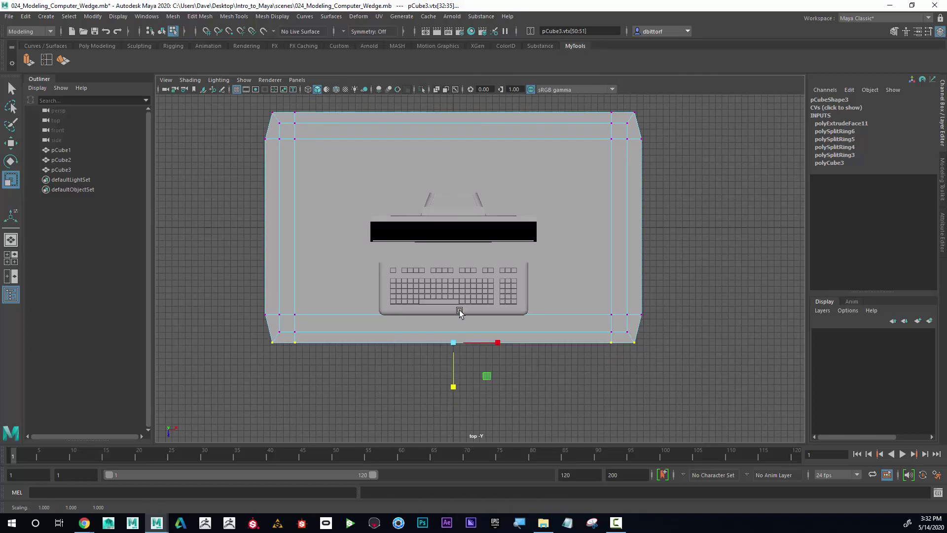
Straighten the tabletop's two short edges by scaling each column of outer vertices flat along X, squaring the corners
left_click_drag(222, 101, 275, 358)
left_click_drag(318, 235, 222, 226)
middle_click_drag(625, 141, 530, 148, "alt")
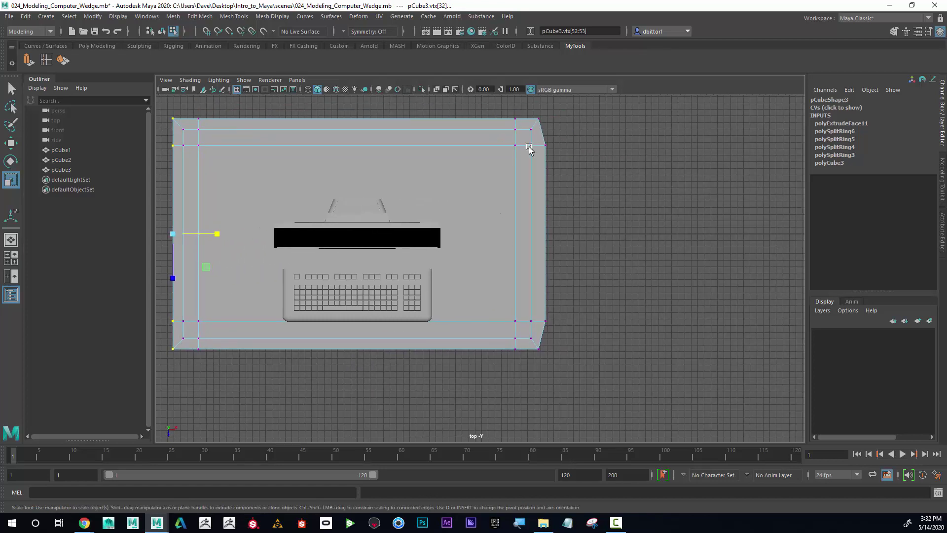
left_click_drag(556, 294, 574, 374)
left_click_drag(586, 233, 489, 243)
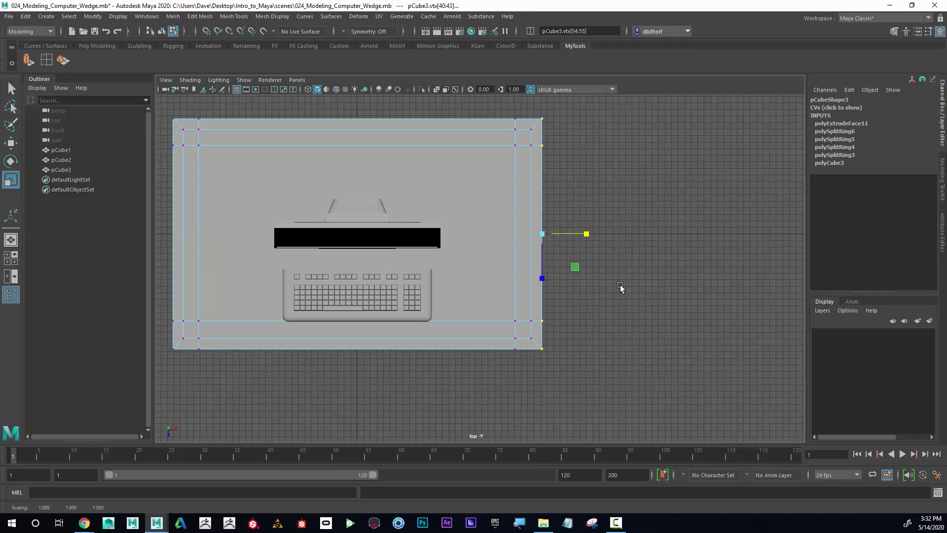
middle_click_drag(630, 287, 722, 303, "alt")
right_click_drag(722, 303, 735, 309, "alt")
middle_click_drag(707, 293, 708, 300, "alt")
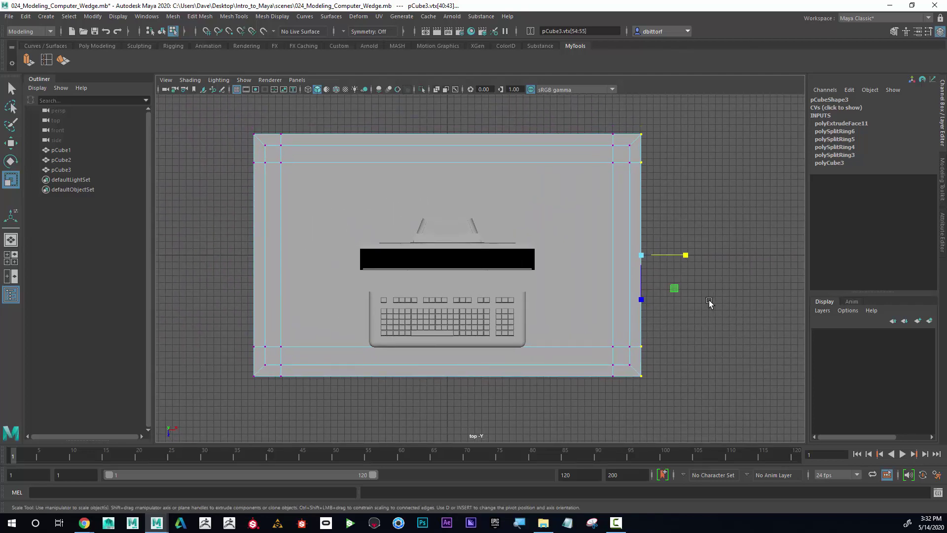
Return the tabletop to object mode and show its underside in a full-size perspective view
key("space")
left_click_drag(706, 206, 655, 153, "alt")
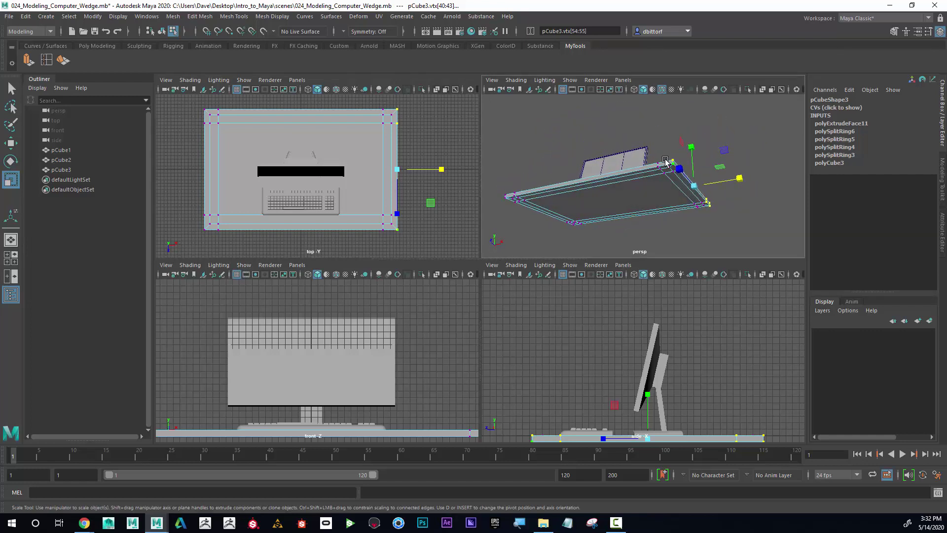
right_click_drag(661, 158, 695, 143)
middle_click_drag(695, 143, 721, 130, "alt")
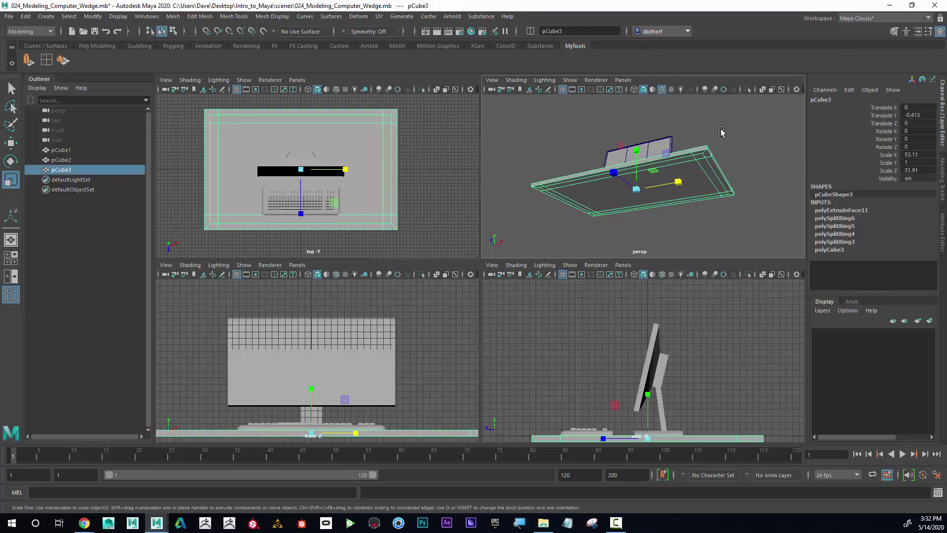
left_click_drag(706, 129, 611, 173, "alt")
key("space")
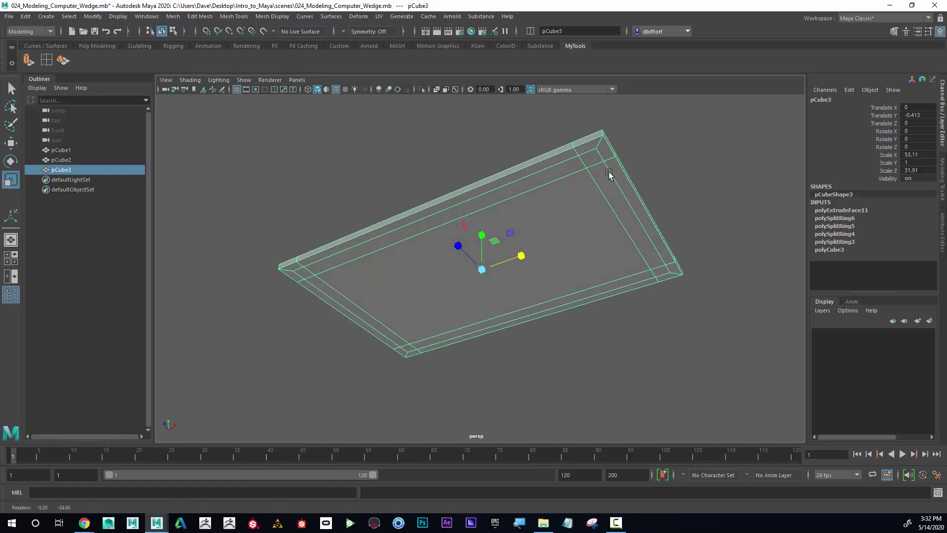
Select the four small inset corner faces on the tabletop's underside
right_click(591, 157)
left_click(591, 183)
left_click(591, 153)
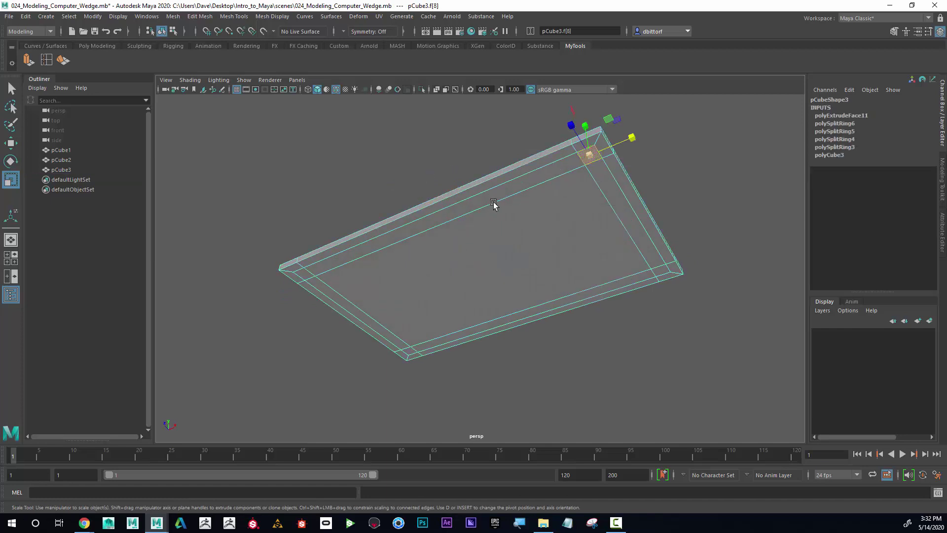
left_click(303, 271, "shift")
left_click(409, 352, "shift")
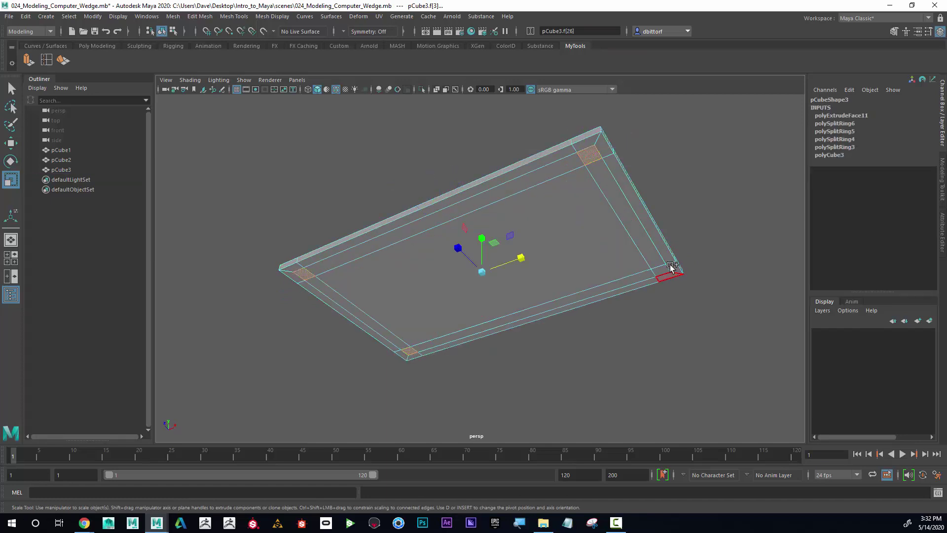
left_click_drag(713, 203, 700, 232, "alt")
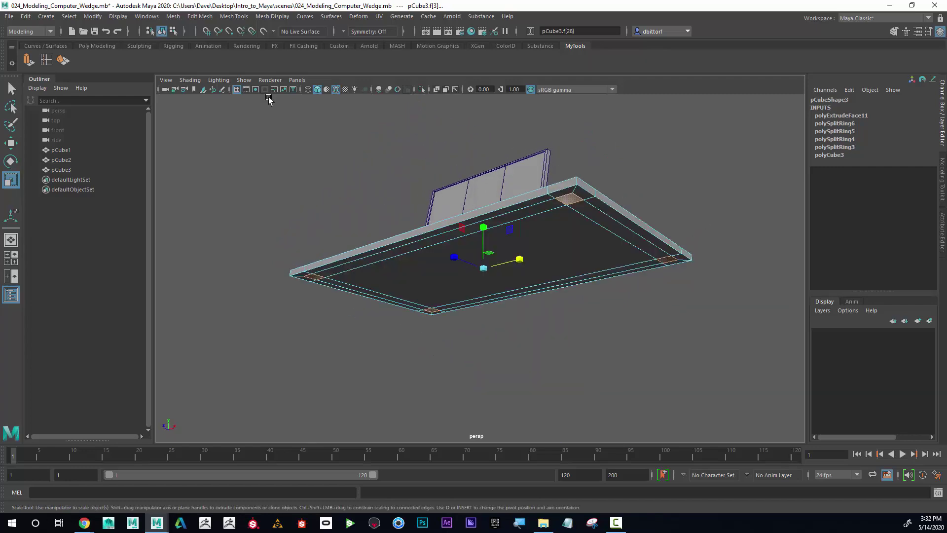
Extrude the four corner faces downward into desk legs with a Local Translate Z of about 23.66, and return to object mode
left_click(27, 59)
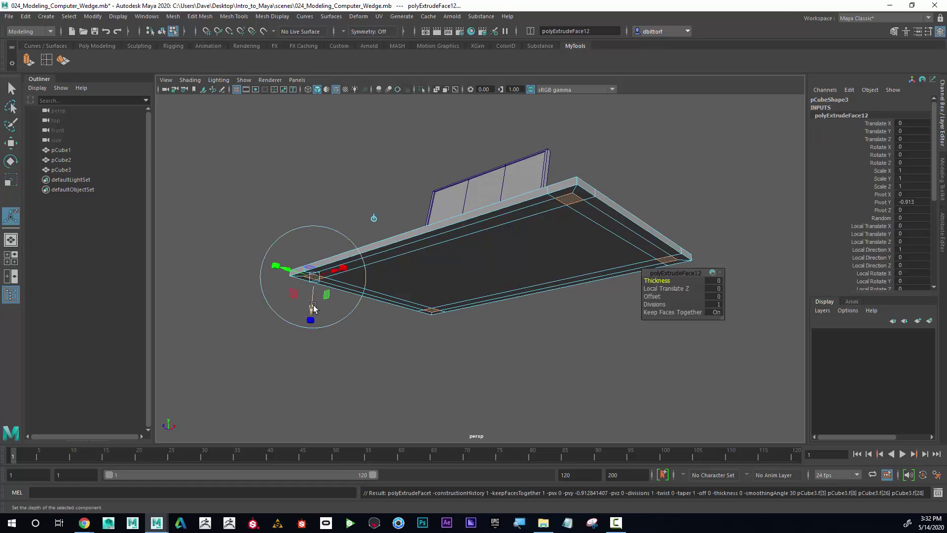
left_click_drag(312, 305, 307, 452)
left_click_drag(335, 385, 494, 335, "alt")
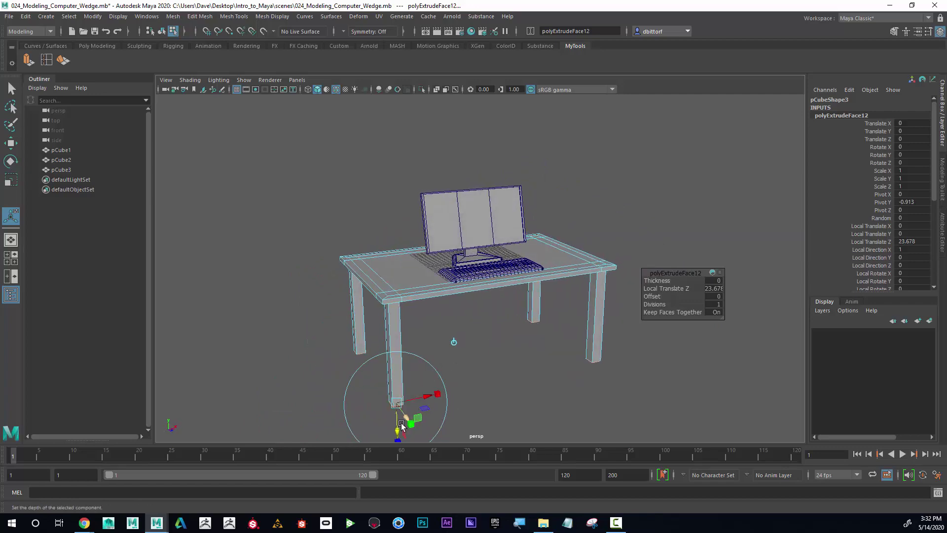
left_click_drag(397, 424, 398, 430)
left_click_drag(433, 397, 358, 362, "alt")
left_click(358, 370)
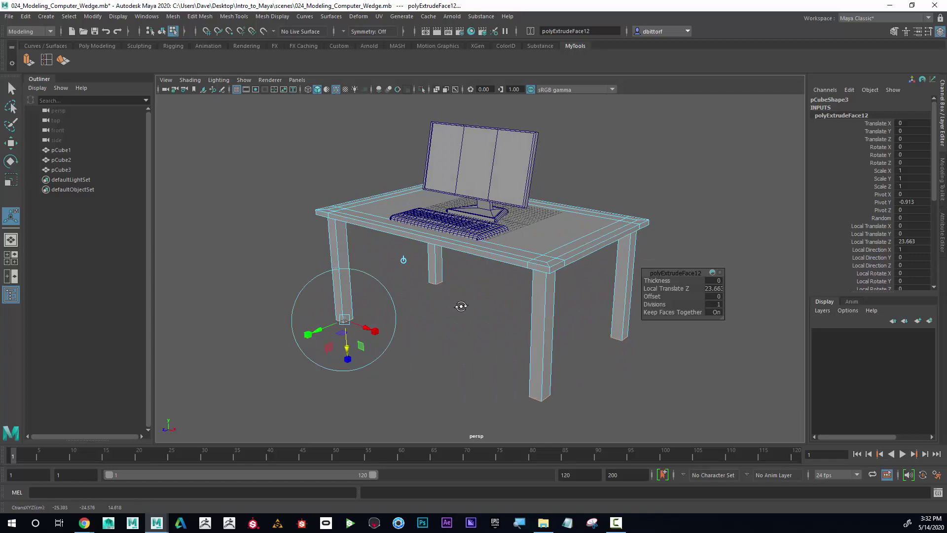
right_click(494, 251)
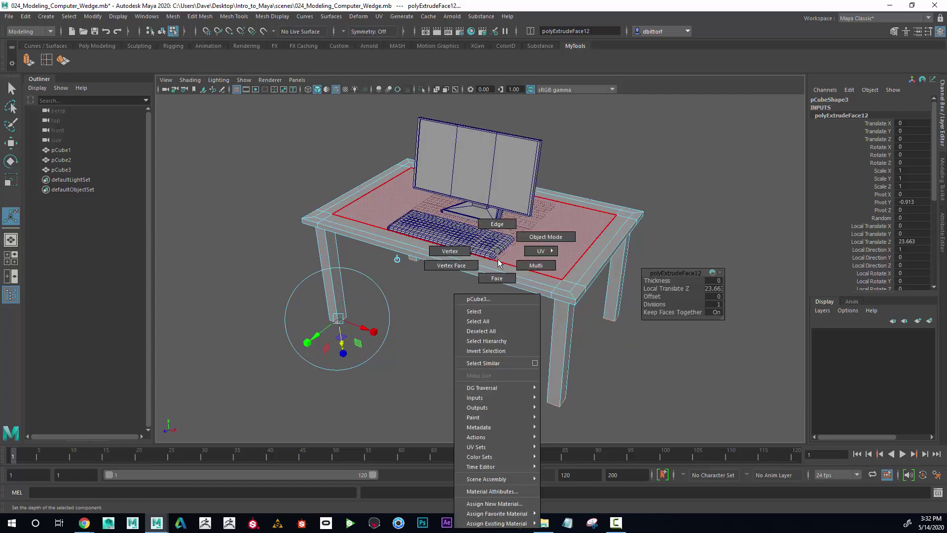
left_click(526, 236)
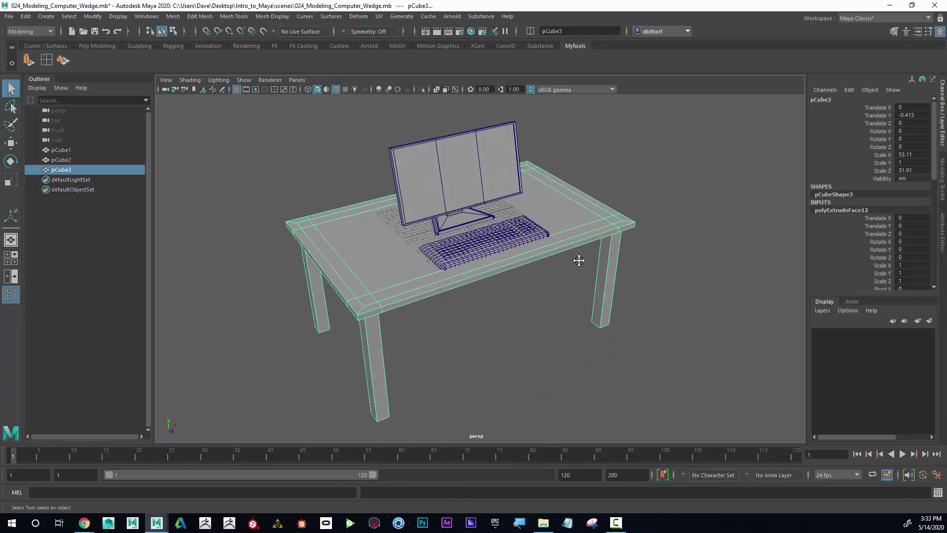